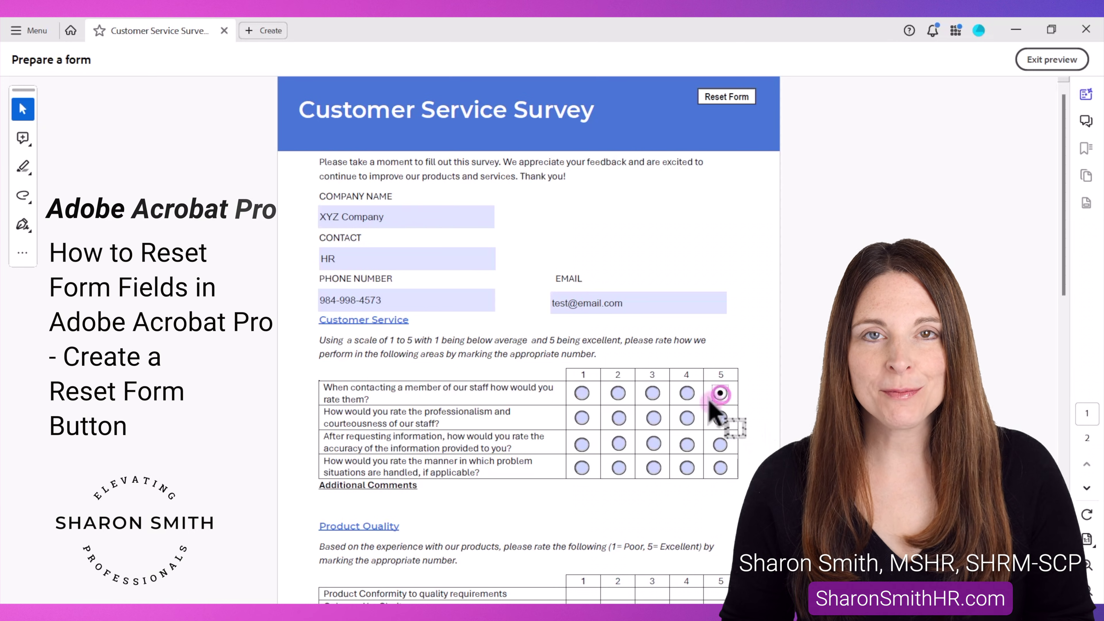
# - Mark a sample rating on the survey, then wipe every answer with the Reset Form button
pyautogui.click(653, 443)
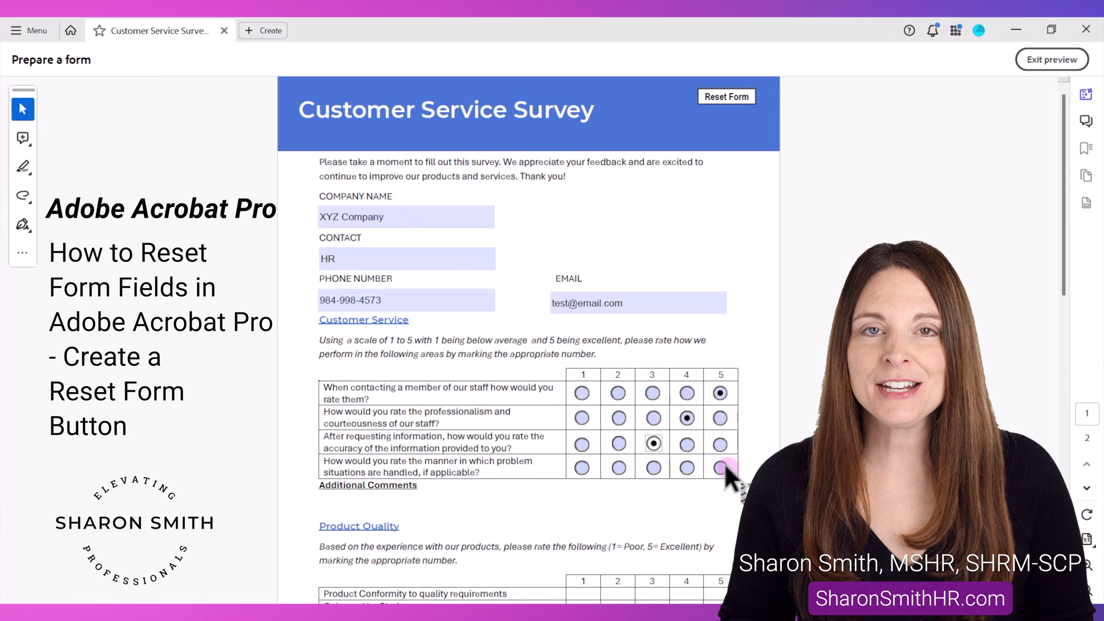
pyautogui.click(735, 99)
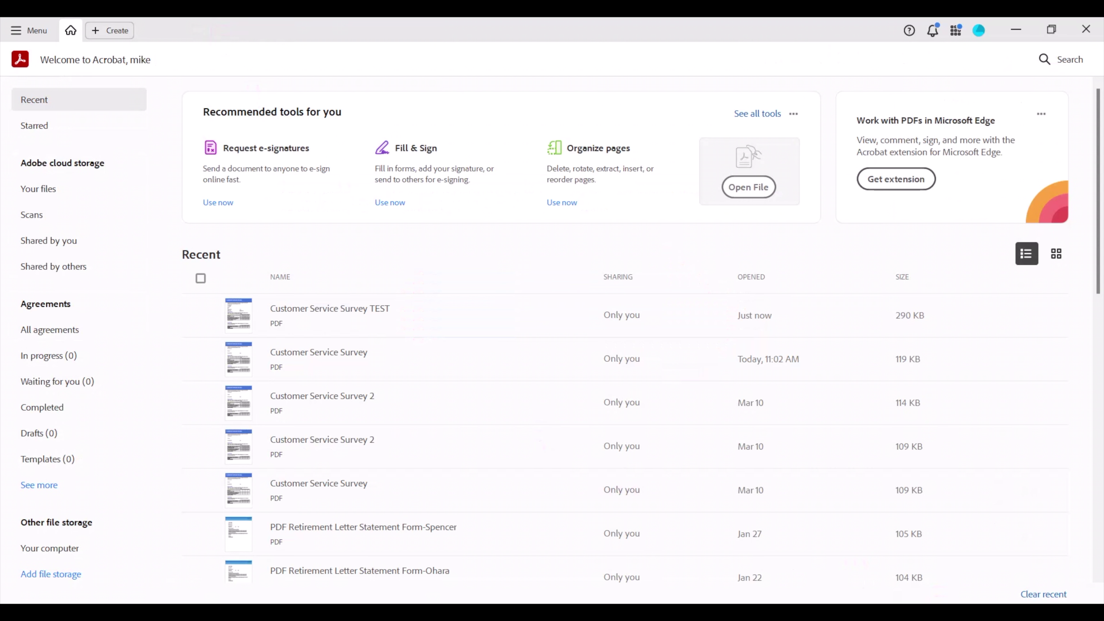
# - Open Customer Service Survey TEST from Recent and start Prepare a form from All tools
pyautogui.click(364, 313)
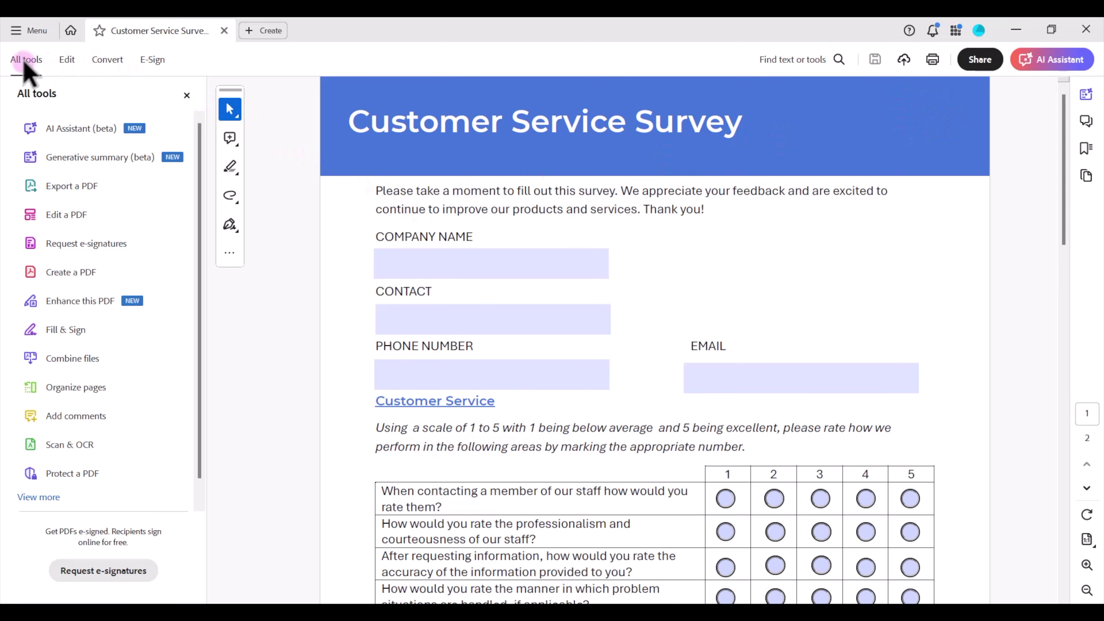
pyautogui.click(39, 498)
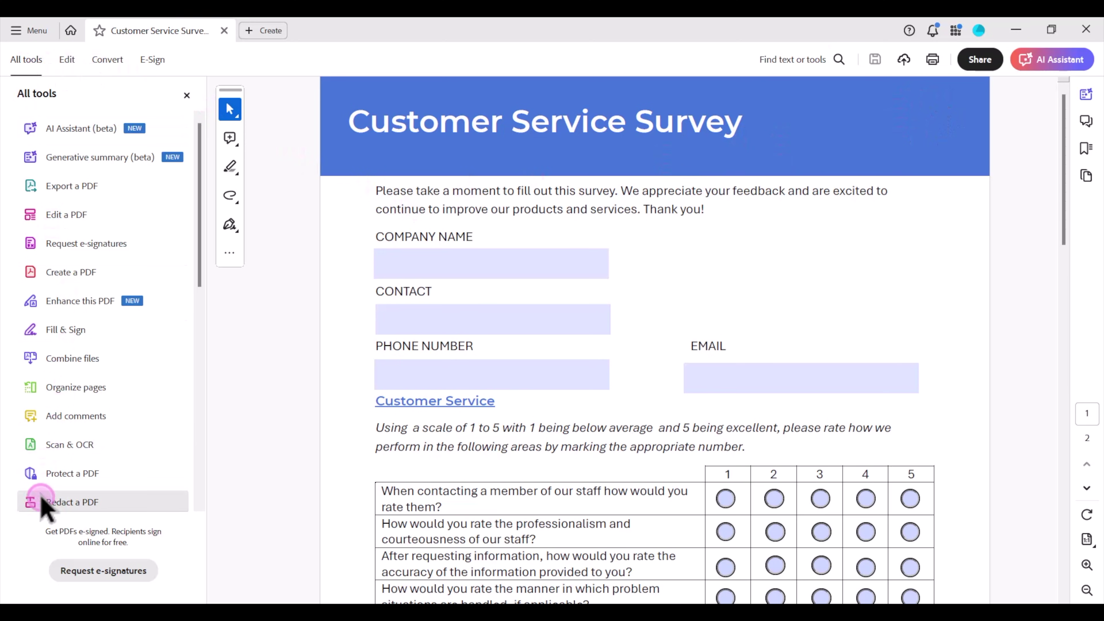
pyautogui.scroll(-3, 89, 391)
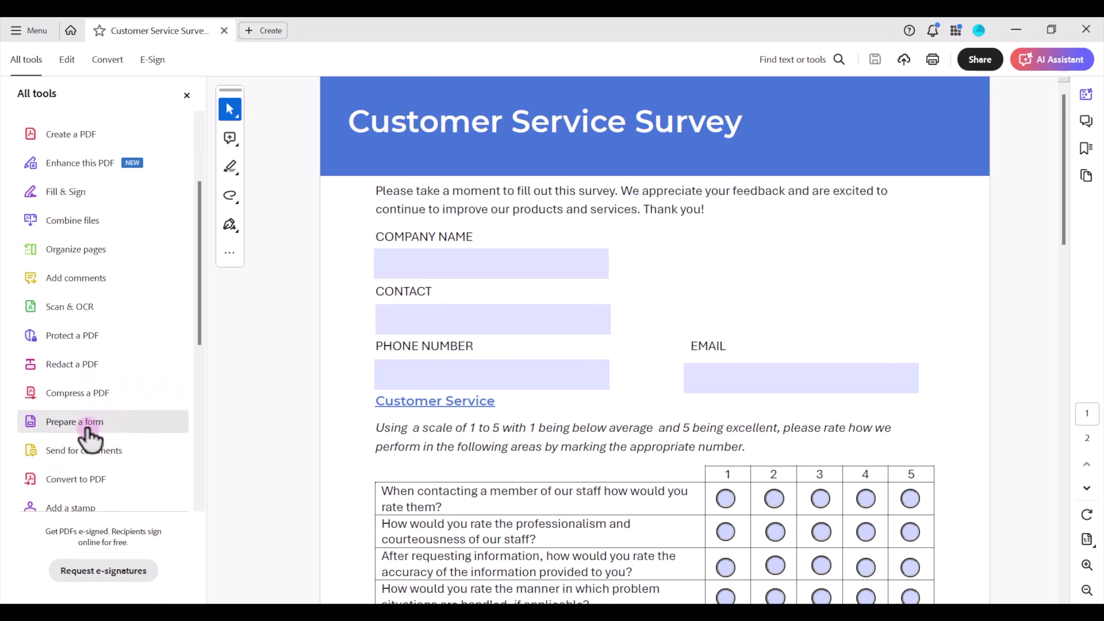
pyautogui.click(87, 424)
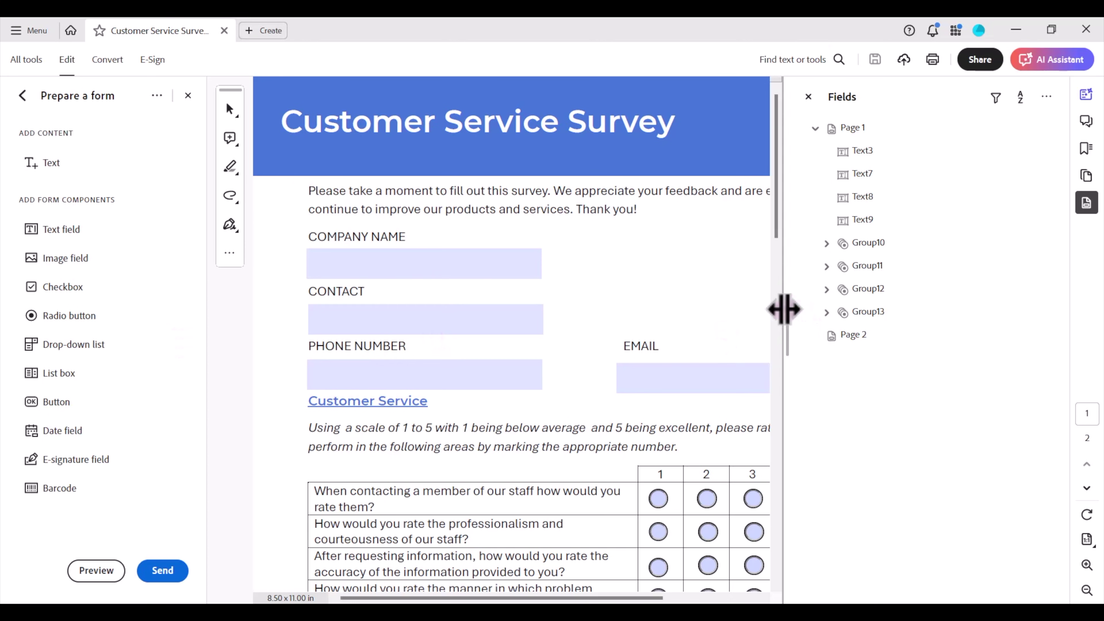
# - Widen the page pane and place a new button field, Button3, in the header's top-right corner
pyautogui.moveTo(784, 308); pyautogui.dragTo(997, 309)
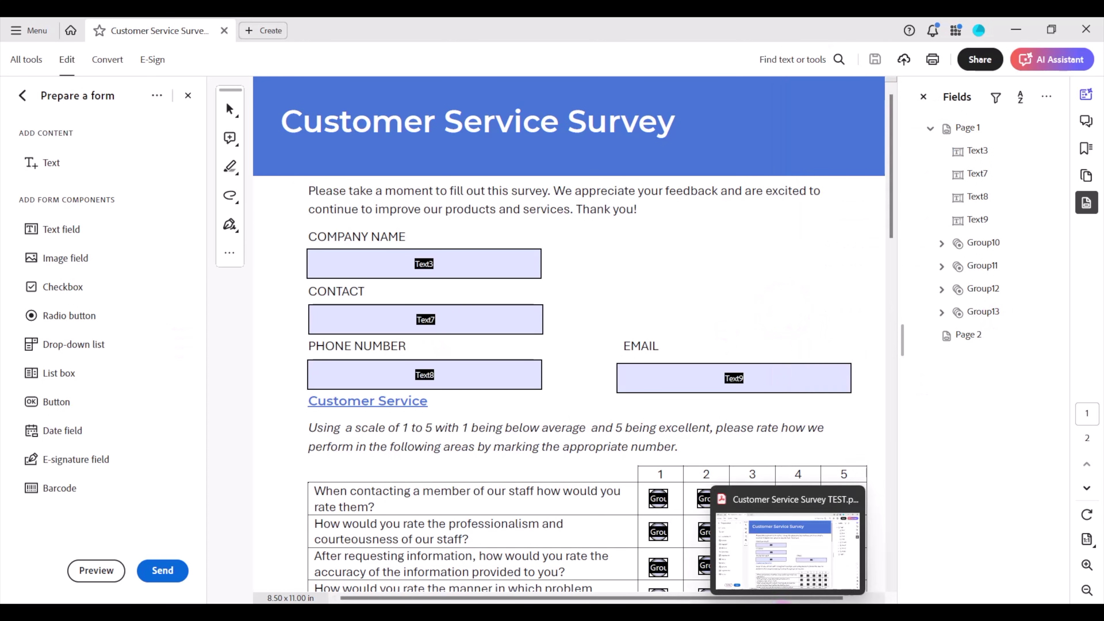
pyautogui.moveTo(782, 599); pyautogui.dragTo(815, 600)
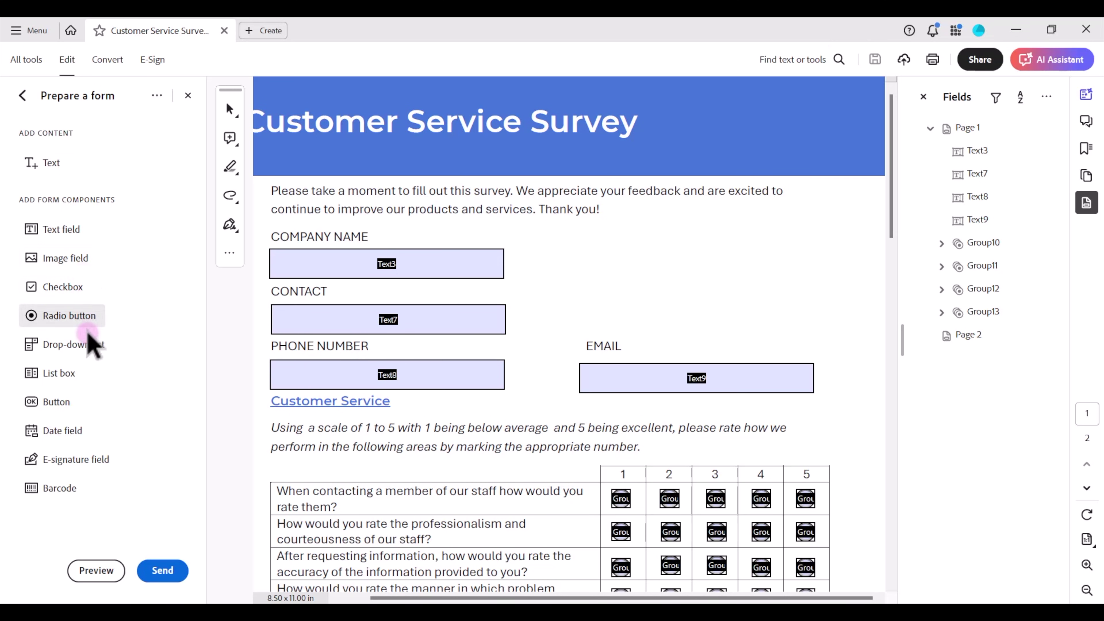
pyautogui.click(60, 409)
pyautogui.click(60, 410)
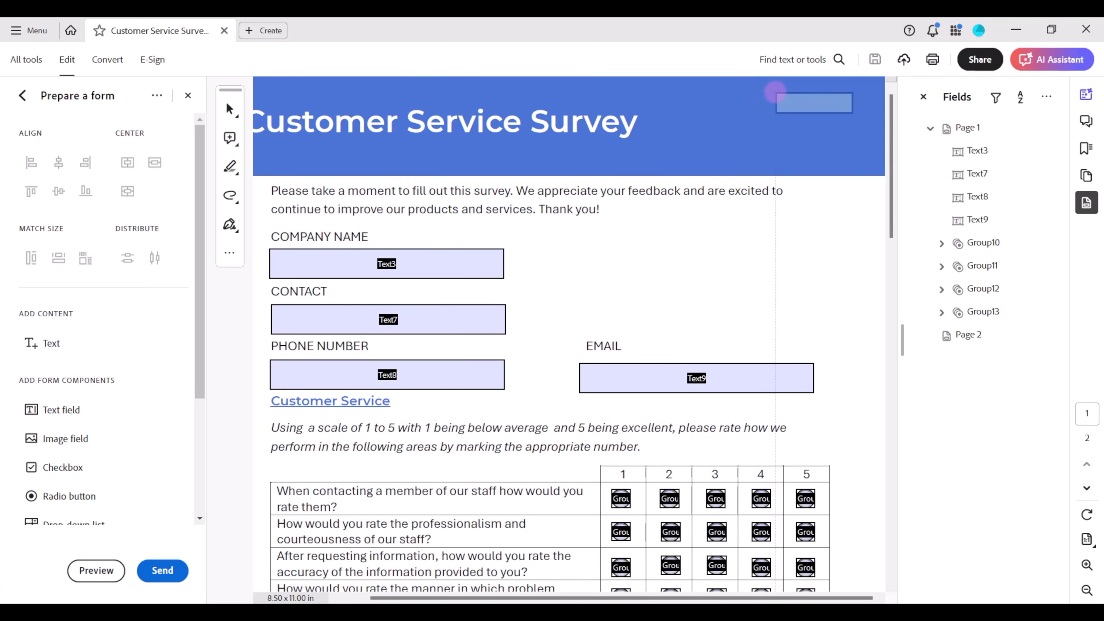
pyautogui.click(776, 92)
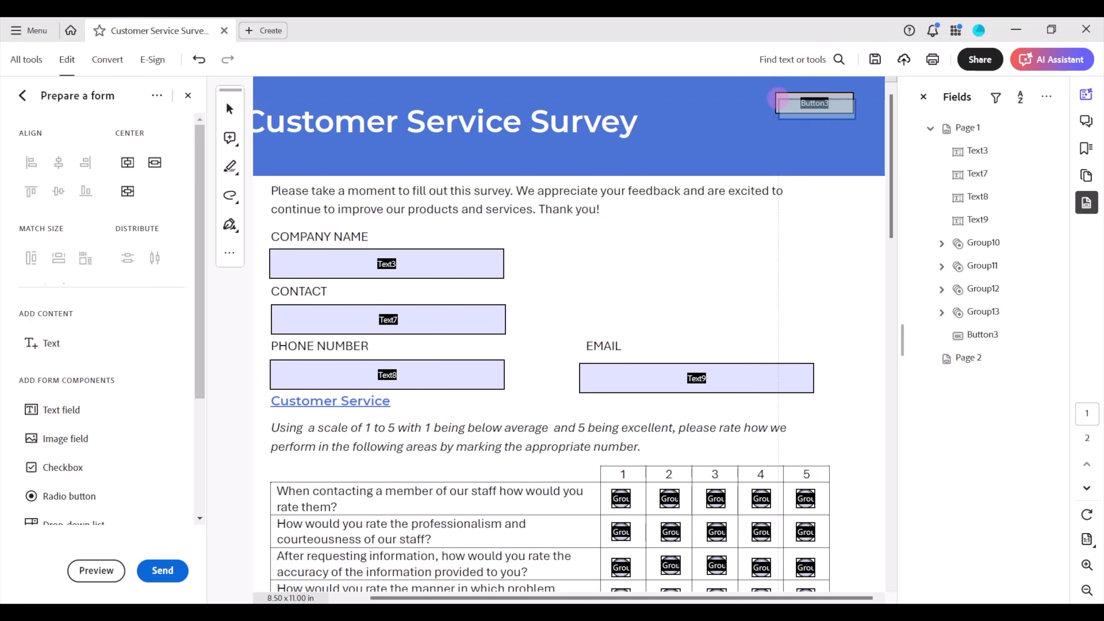
pyautogui.doubleClick(798, 106)
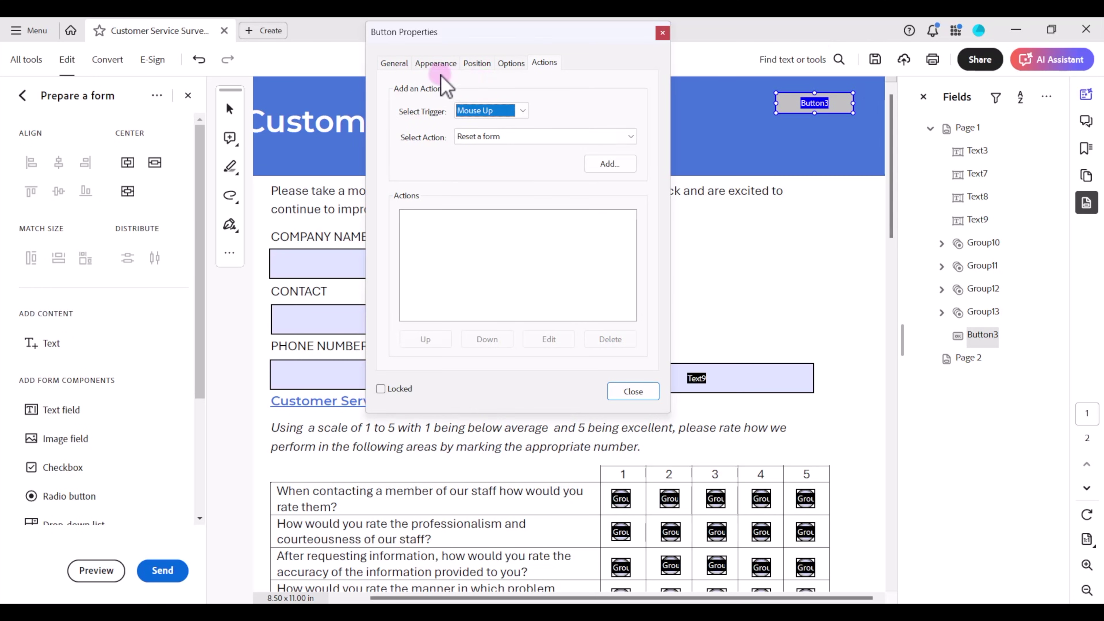
# - Name the header button 'Reset' and give it the visible label 'Reset Form'
pyautogui.click(394, 64)
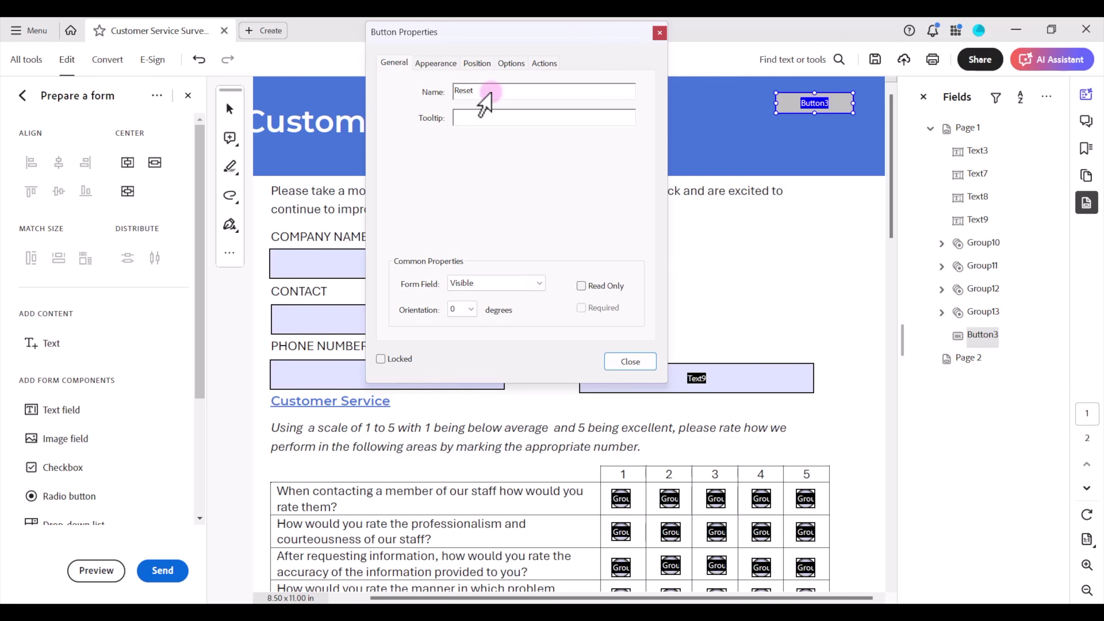
pyautogui.click(511, 63)
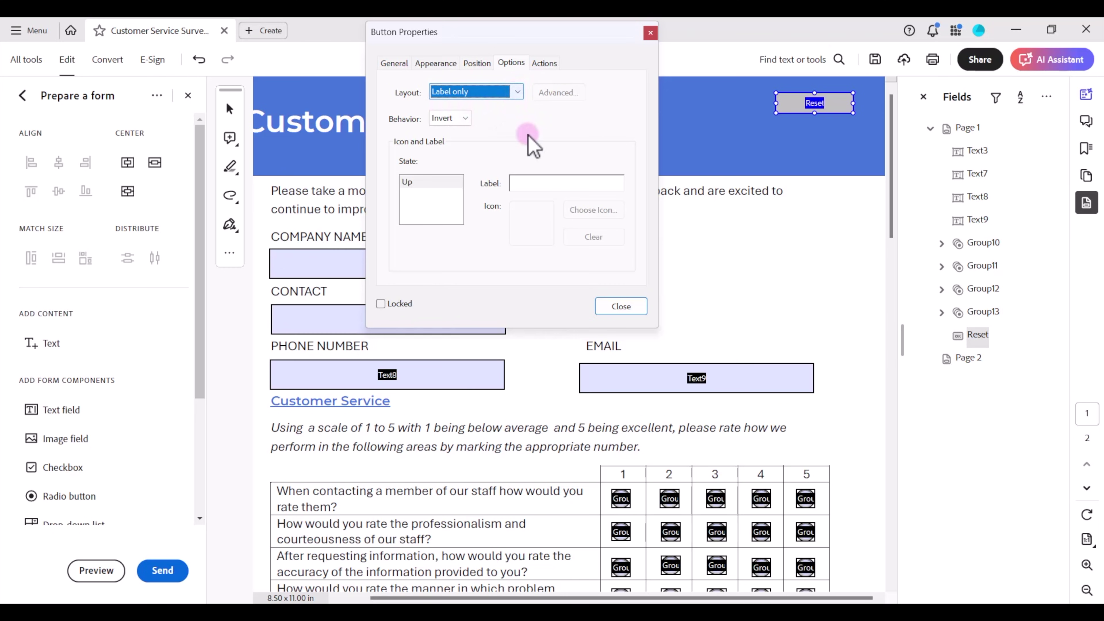
pyautogui.click(527, 183)
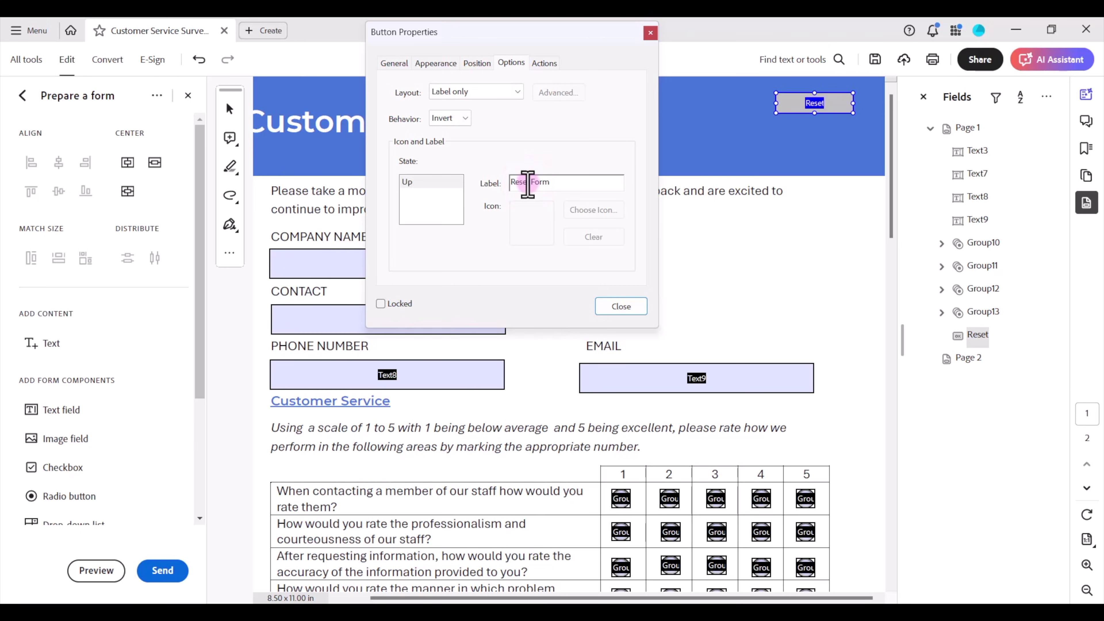
pyautogui.click(435, 63)
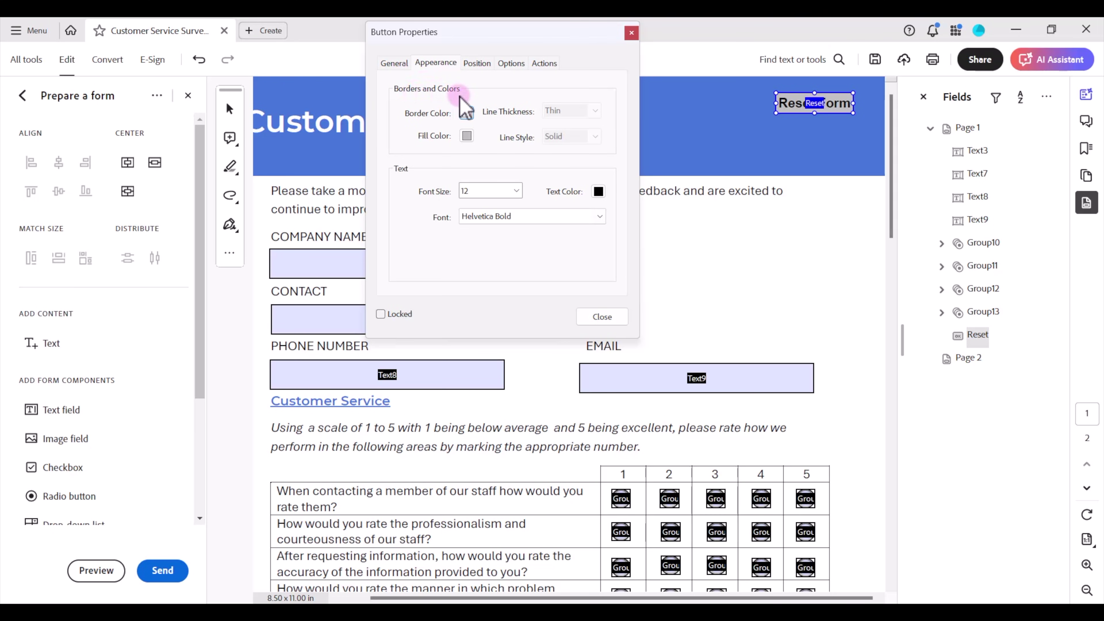
# - Give the Reset button a dark grey border, white fill and Arial Narrow Bold label font
pyautogui.click(467, 113)
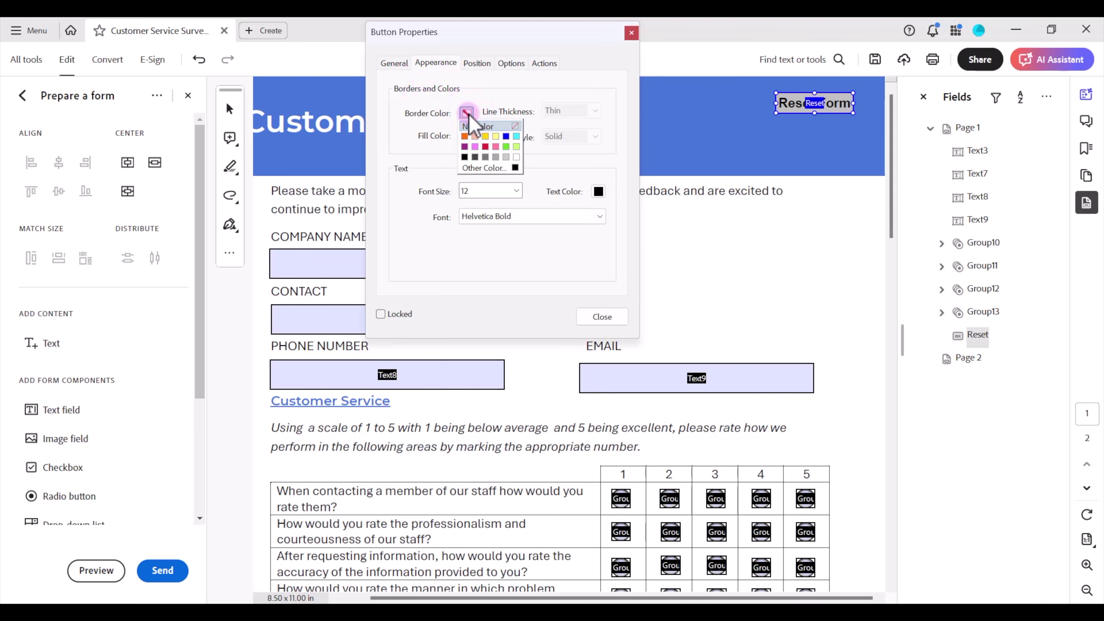
pyautogui.click(475, 157)
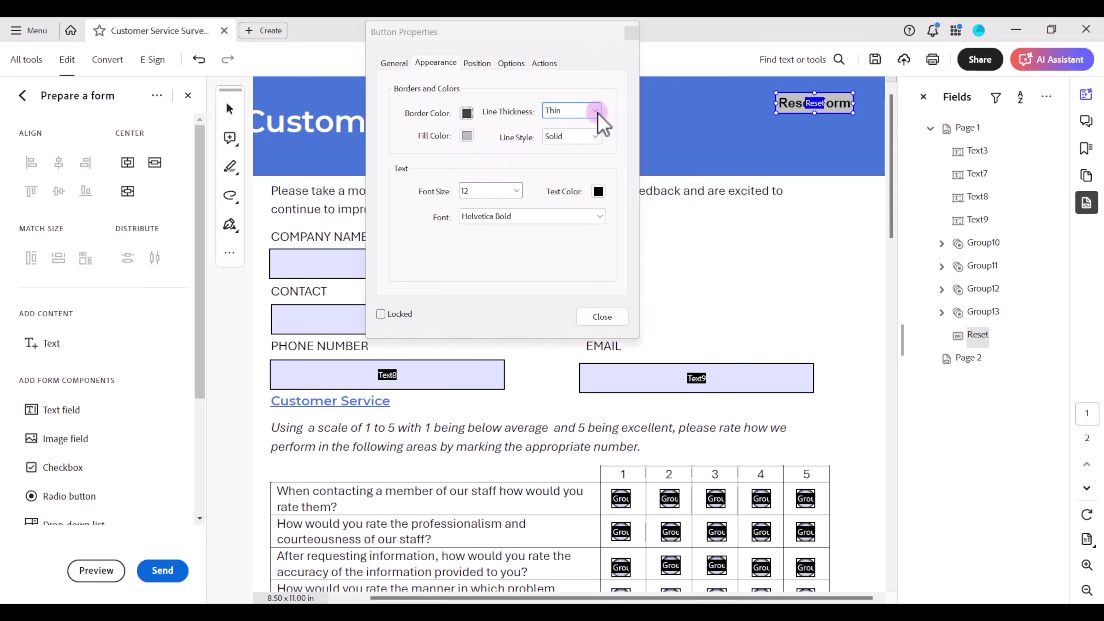
pyautogui.click(466, 136)
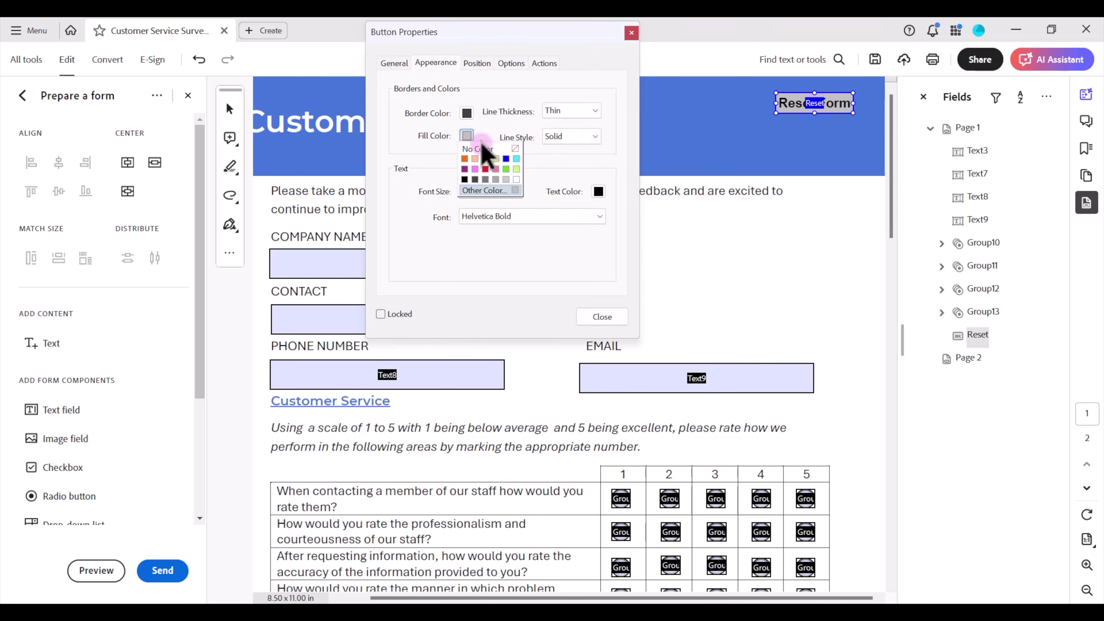
pyautogui.click(516, 180)
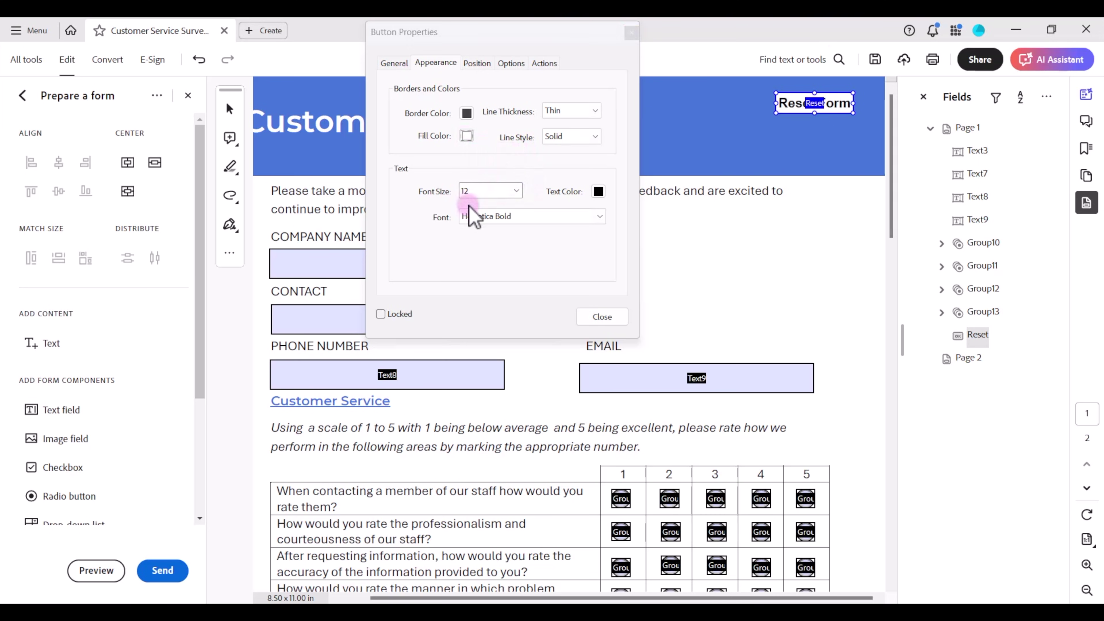
pyautogui.click(600, 216)
pyautogui.scroll(3, 602, 247)
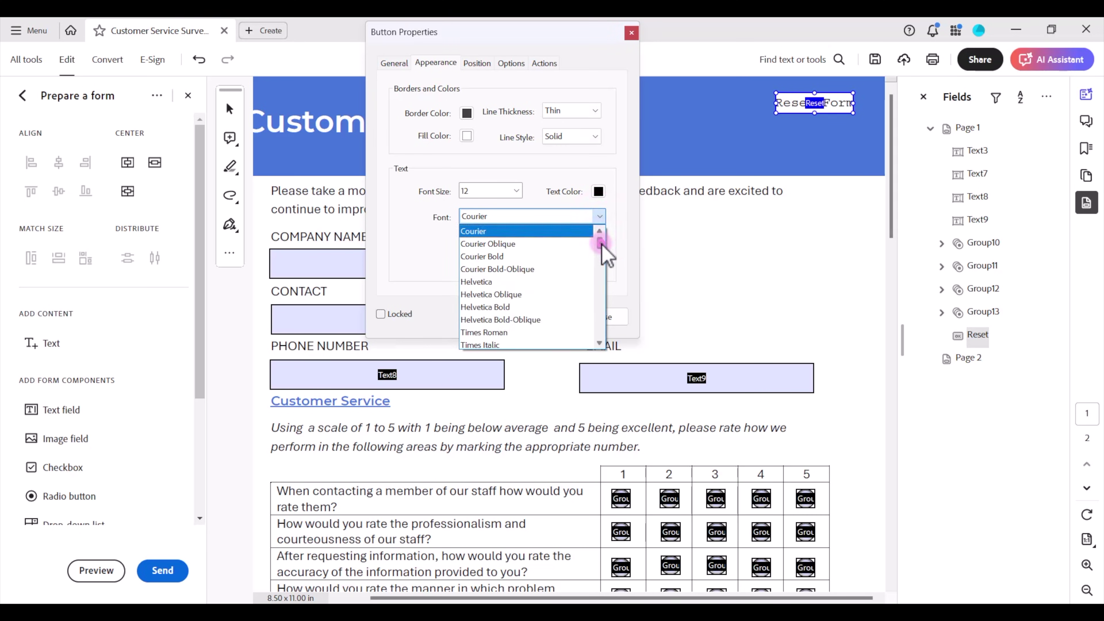
pyautogui.scroll(-5, 604, 251)
pyautogui.click(546, 259)
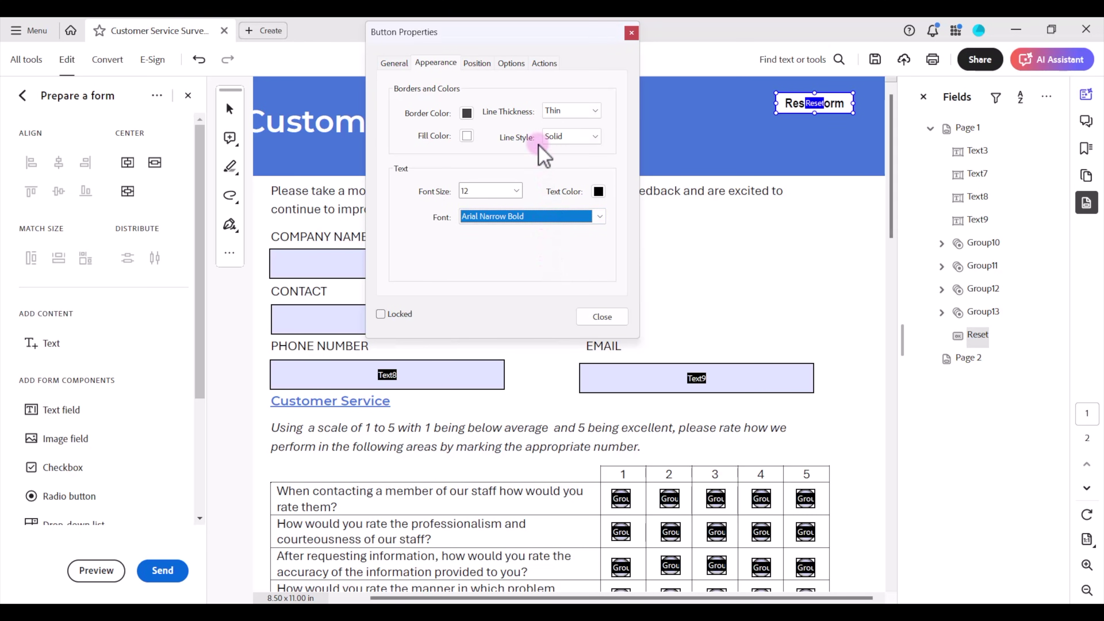
pyautogui.click(544, 63)
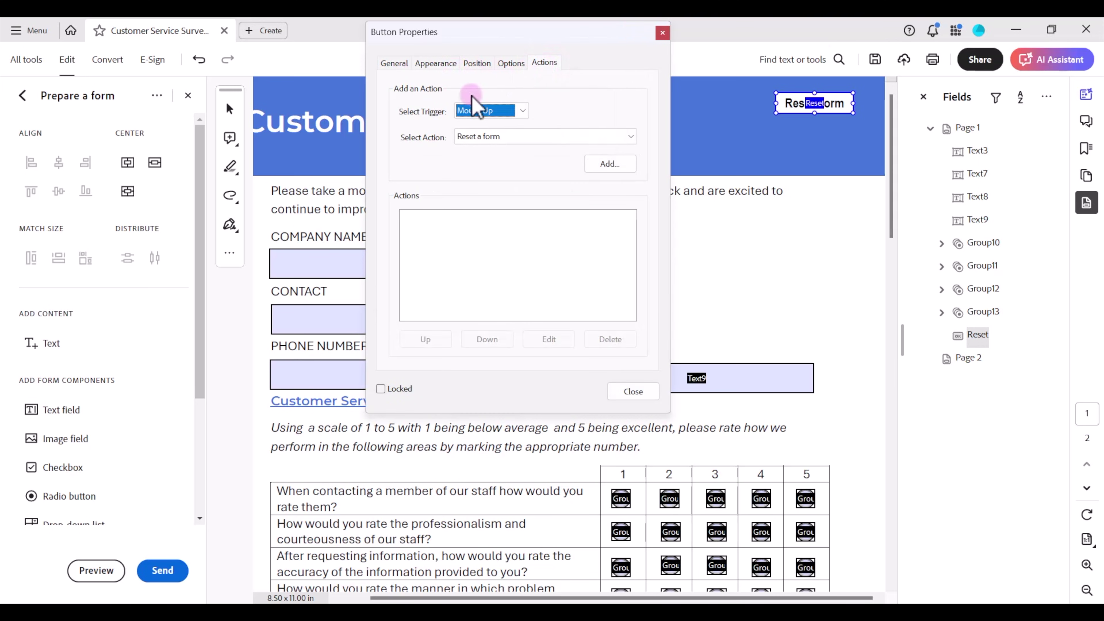
# - Keep Mouse Up as the trigger and add 'Reset a form' as the button's action
pyautogui.click(522, 111)
pyautogui.click(523, 112)
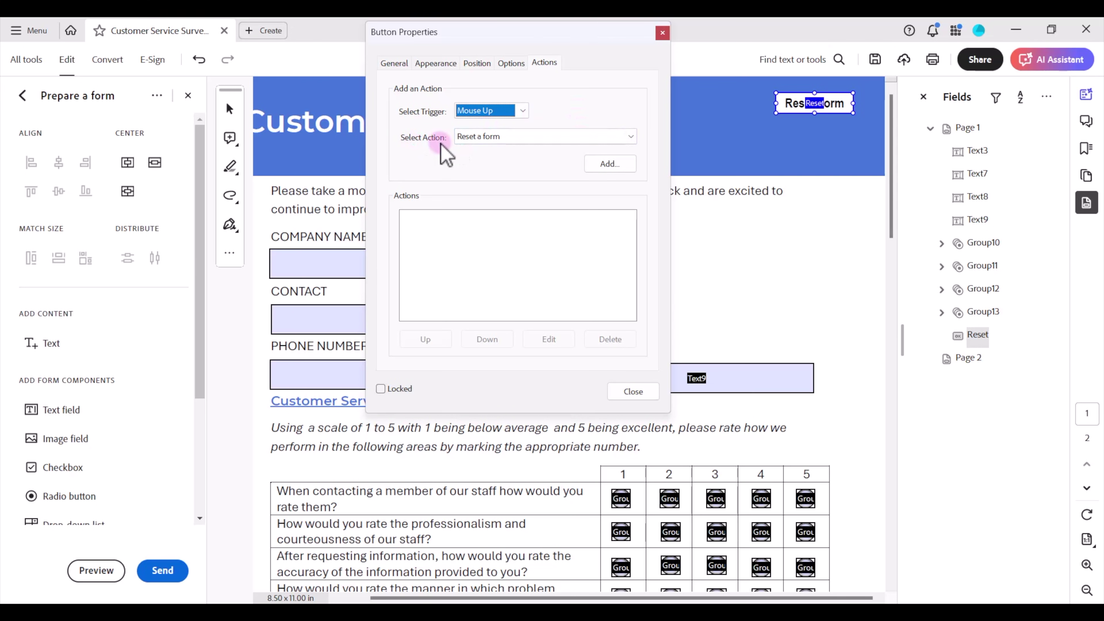
pyautogui.click(631, 136)
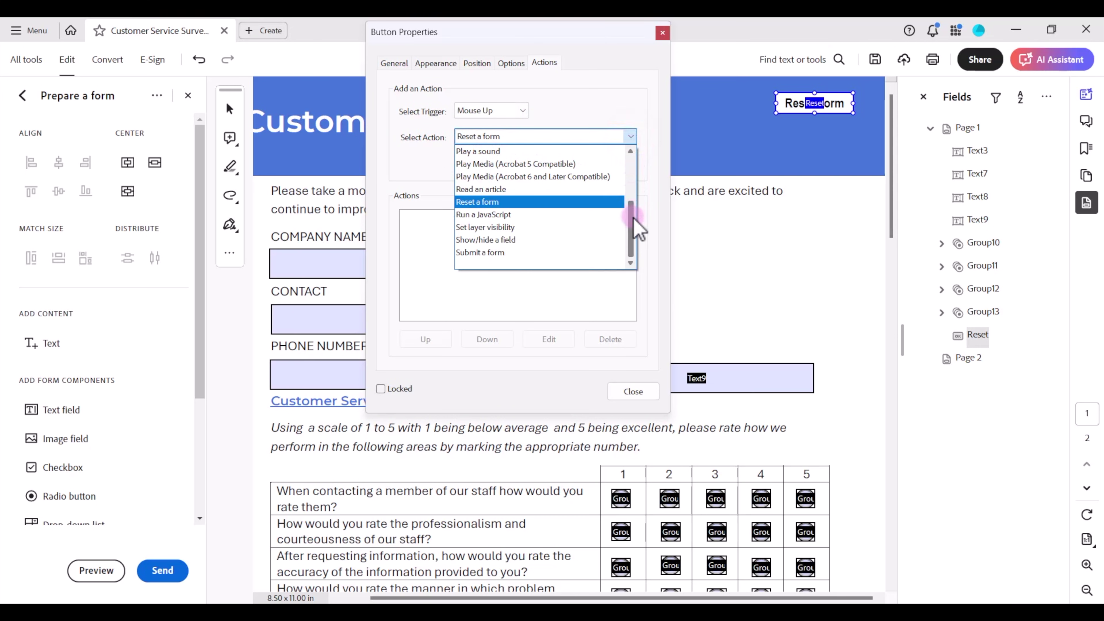
pyautogui.moveTo(631, 216); pyautogui.dragTo(635, 156)
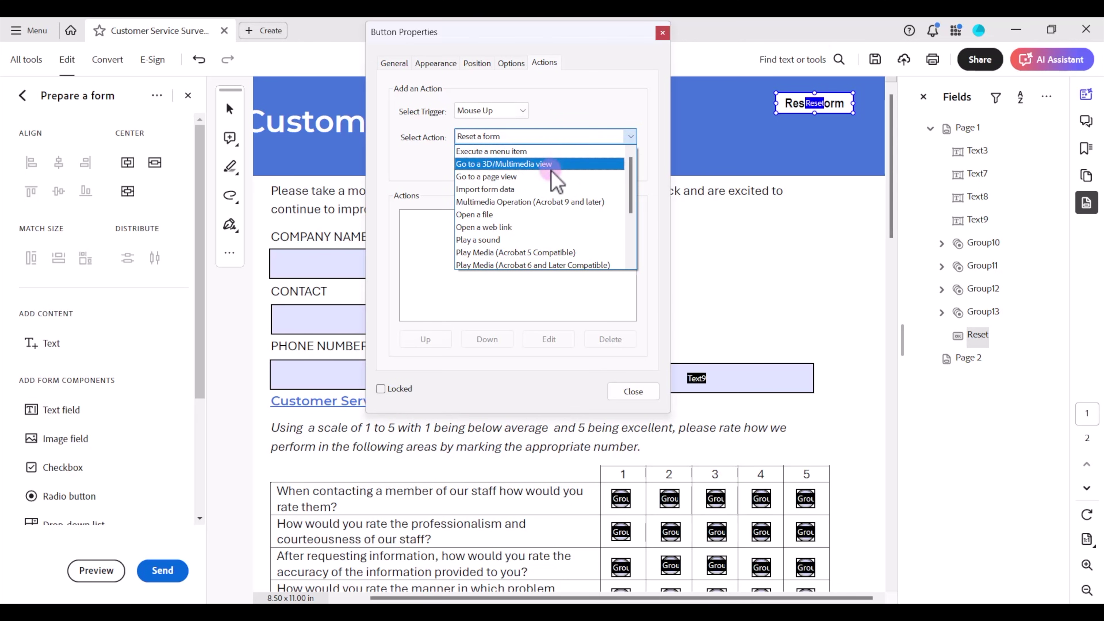
pyautogui.scroll(-3, 538, 204)
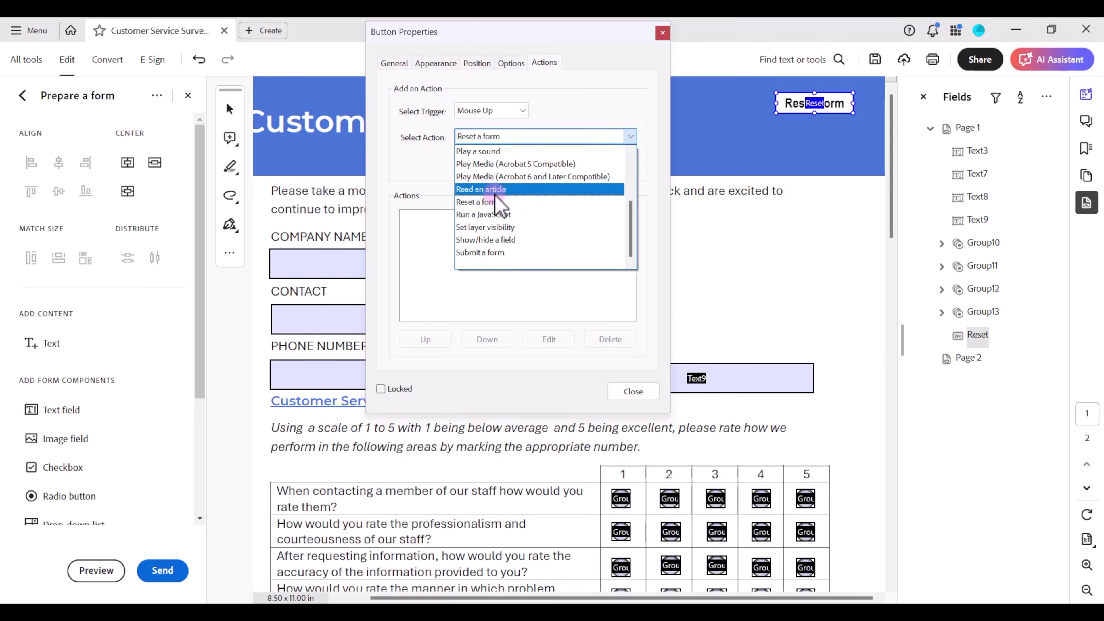
pyautogui.click(496, 202)
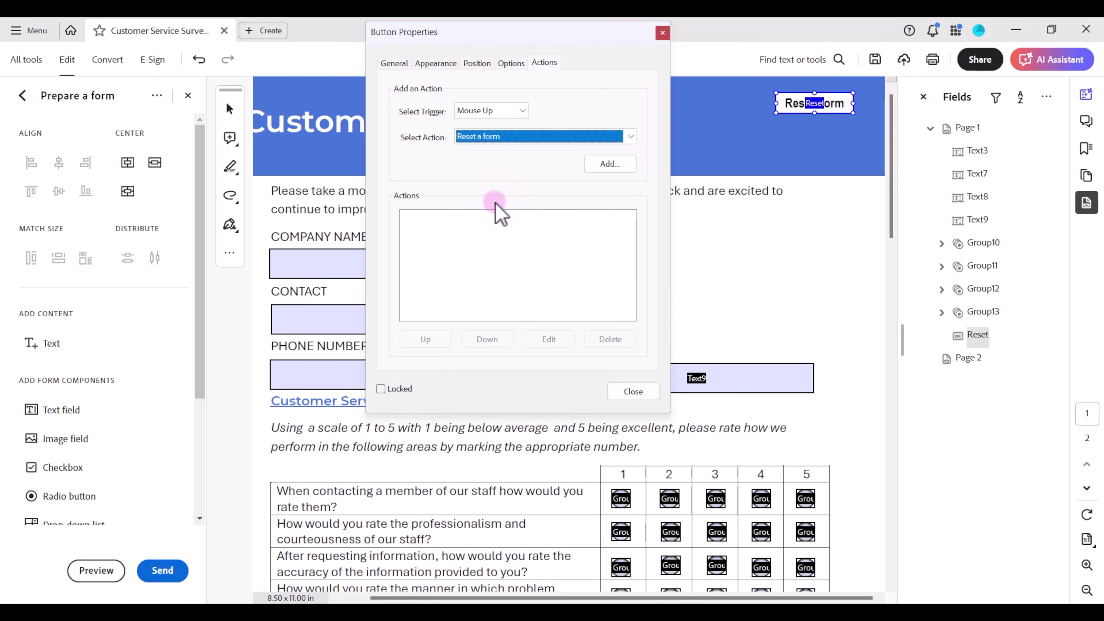
pyautogui.click(609, 163)
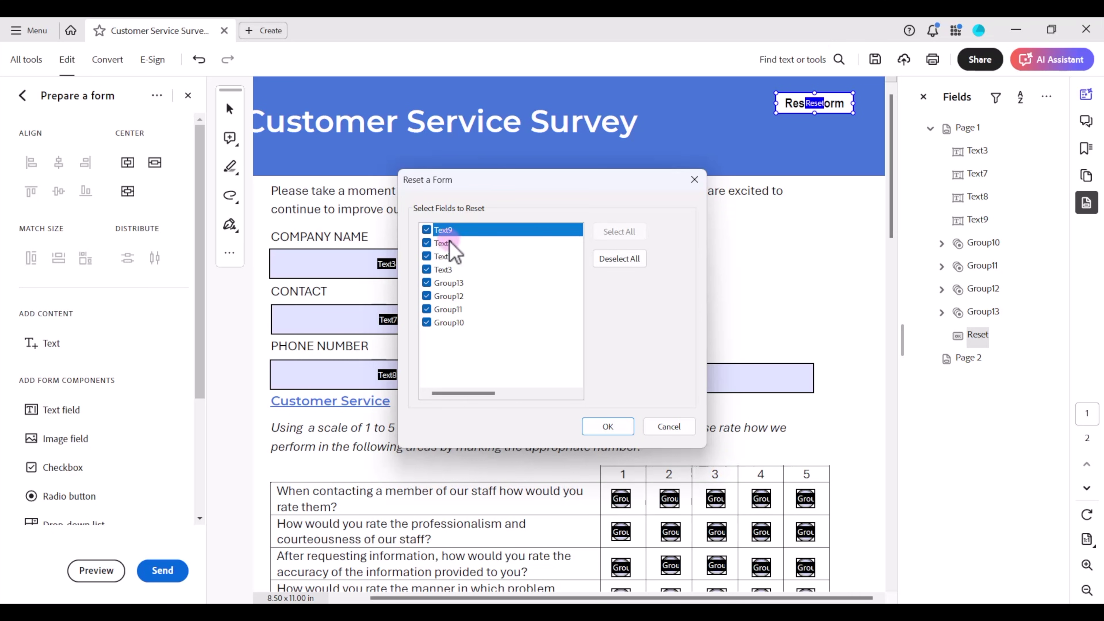
# - Keep all survey fields ticked in Reset a Form, confirm, and close Button Properties
pyautogui.click(427, 243)
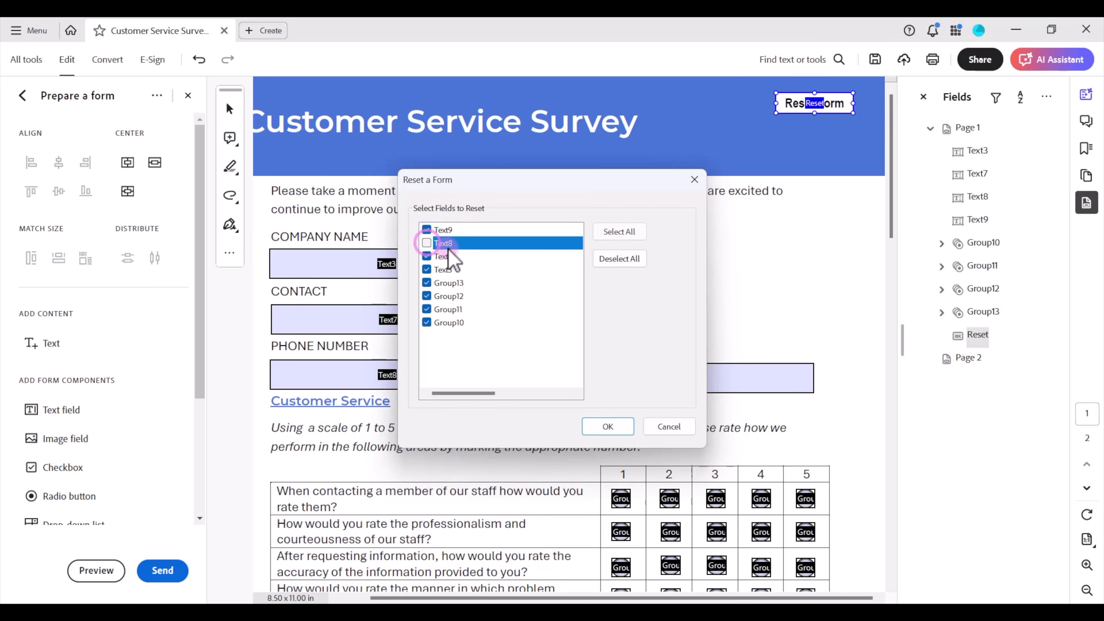
pyautogui.click(427, 256)
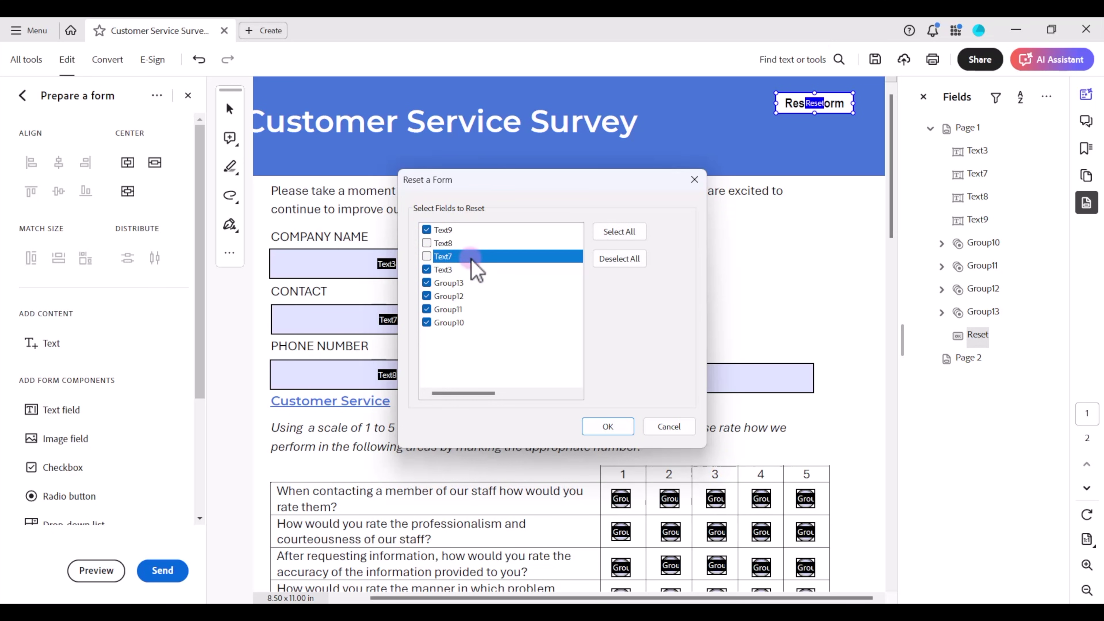
pyautogui.click(427, 244)
pyautogui.click(427, 256)
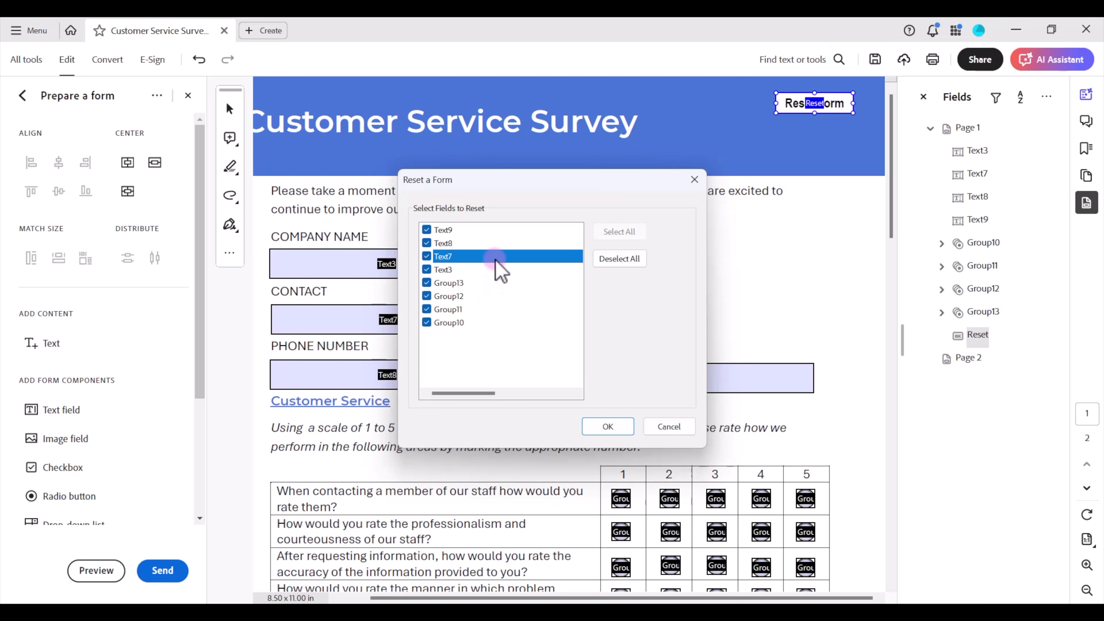
pyautogui.click(613, 427)
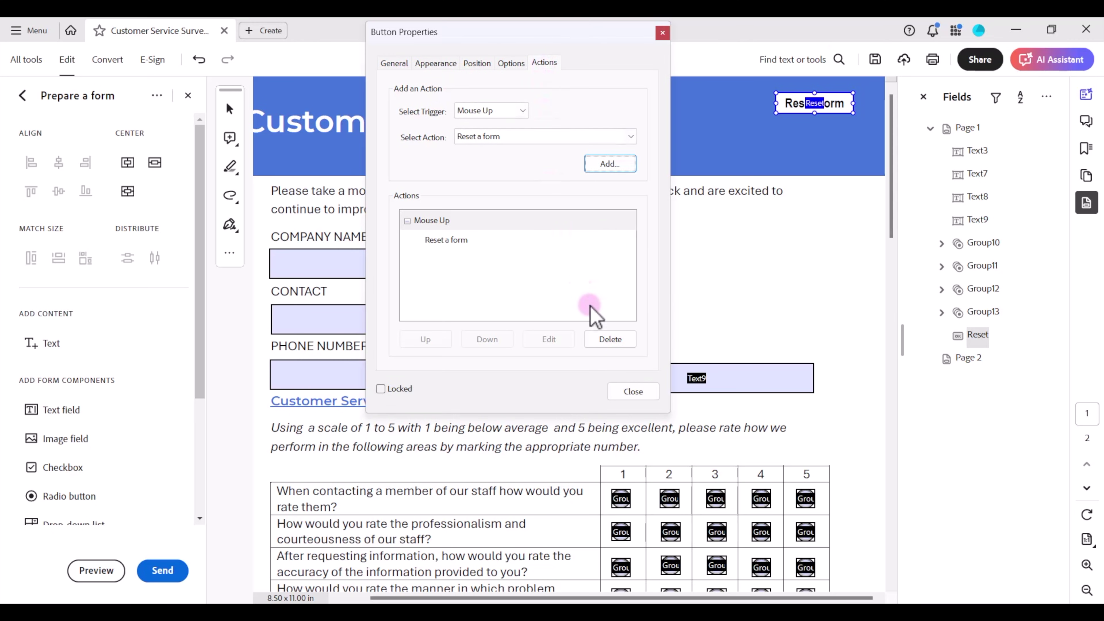
pyautogui.click(632, 391)
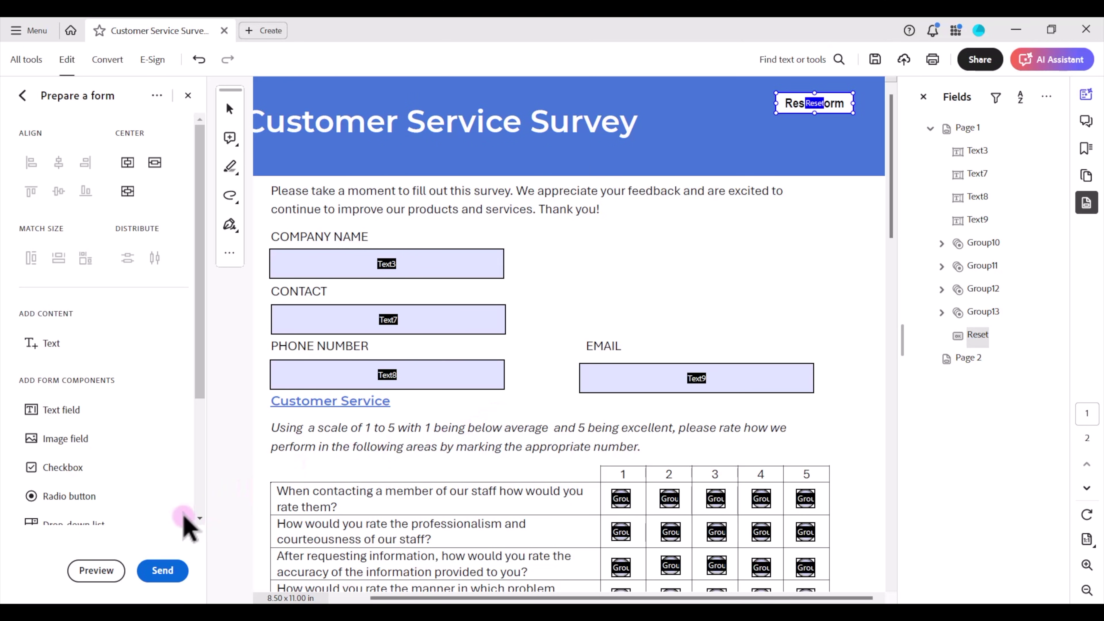
# - In preview, fill in company 'XYZ Company', department 'HR', a phone number and an e-mail address
pyautogui.click(86, 573)
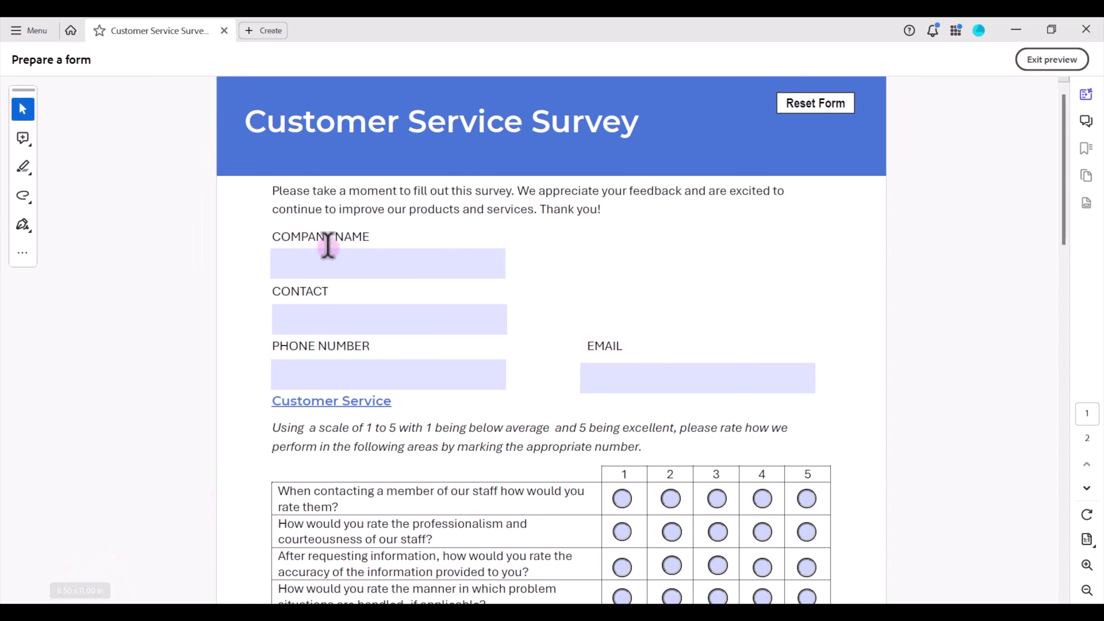
pyautogui.click(402, 260)
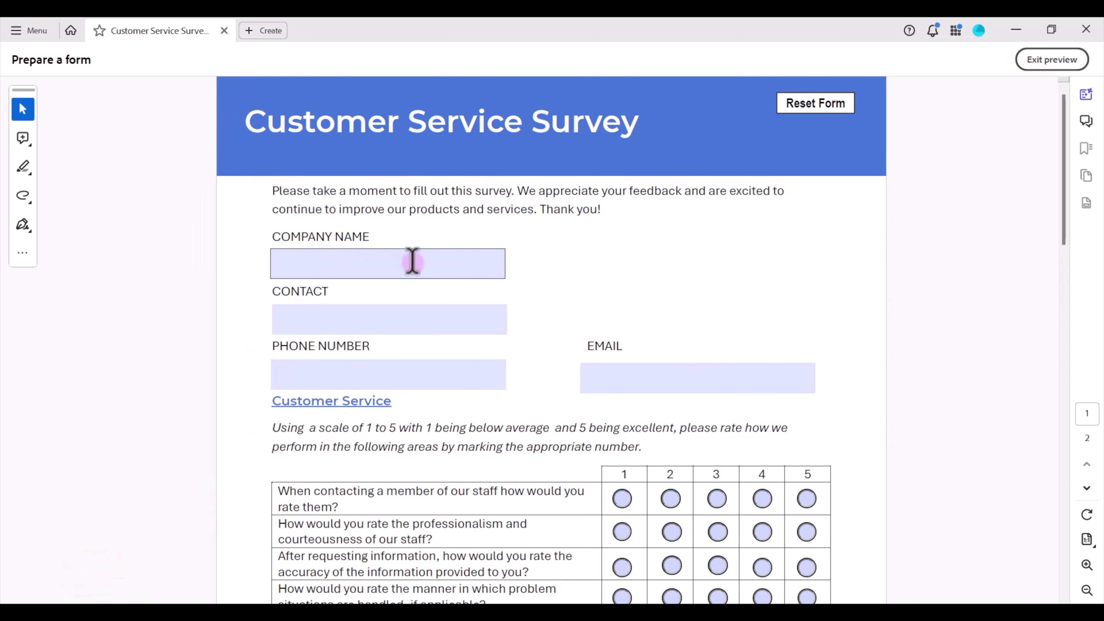
pyautogui.write('XYZ Company')
pyautogui.press('Tab')
pyautogui.write('HR')
pyautogui.press('Tab')
pyautogui.press('Tab')
pyautogui.write('test@email.com')
pyautogui.press('Tab')
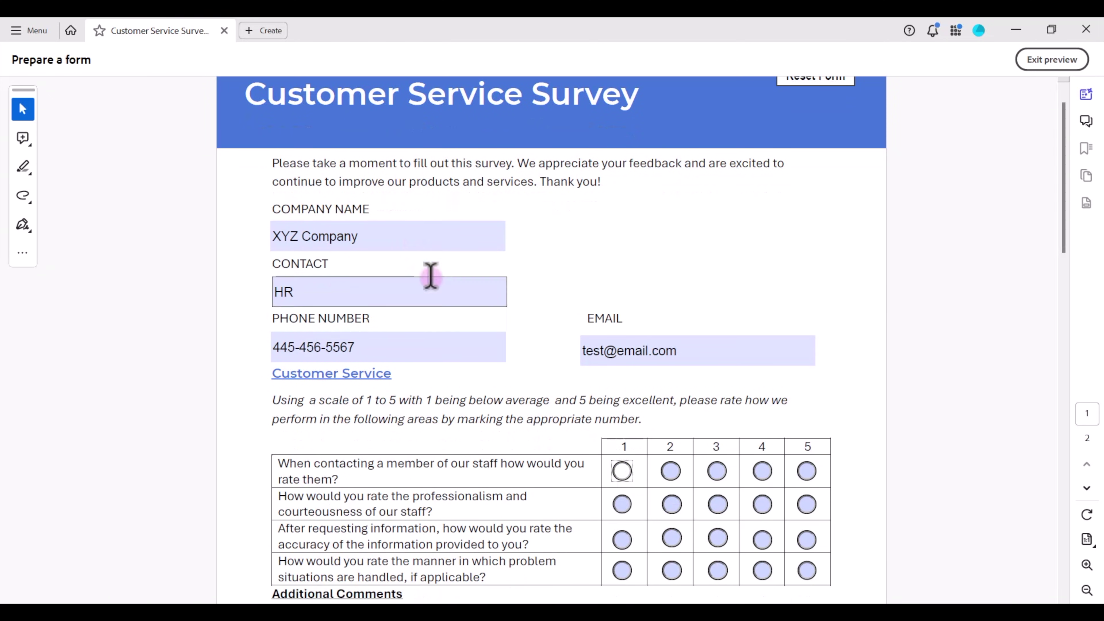
# - Rate the four questions 1, 2, 4 and 5, then check Reset Form clears every entry
pyautogui.click(622, 471)
pyautogui.click(672, 505)
pyautogui.click(763, 540)
pyautogui.click(807, 570)
pyautogui.scroll(1, 769, 513)
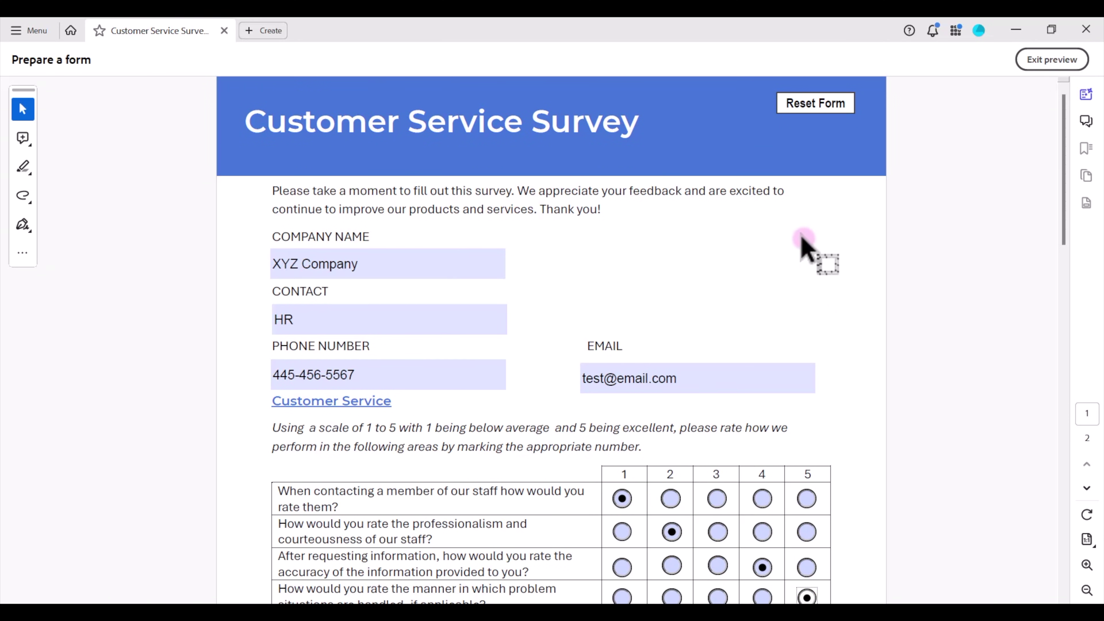
pyautogui.click(826, 112)
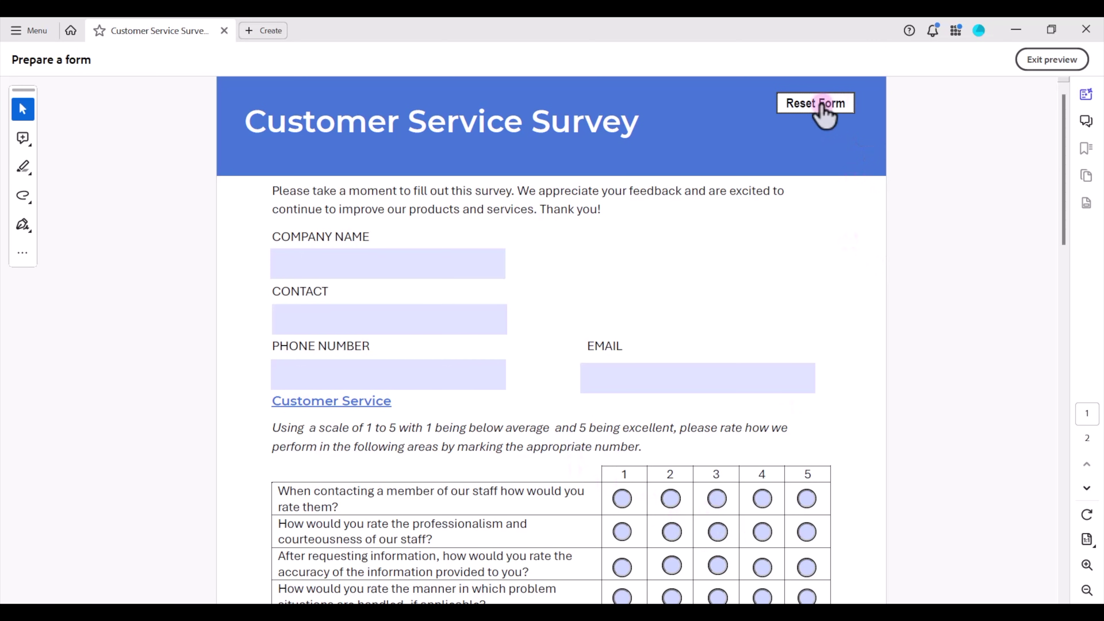
pyautogui.click(1050, 63)
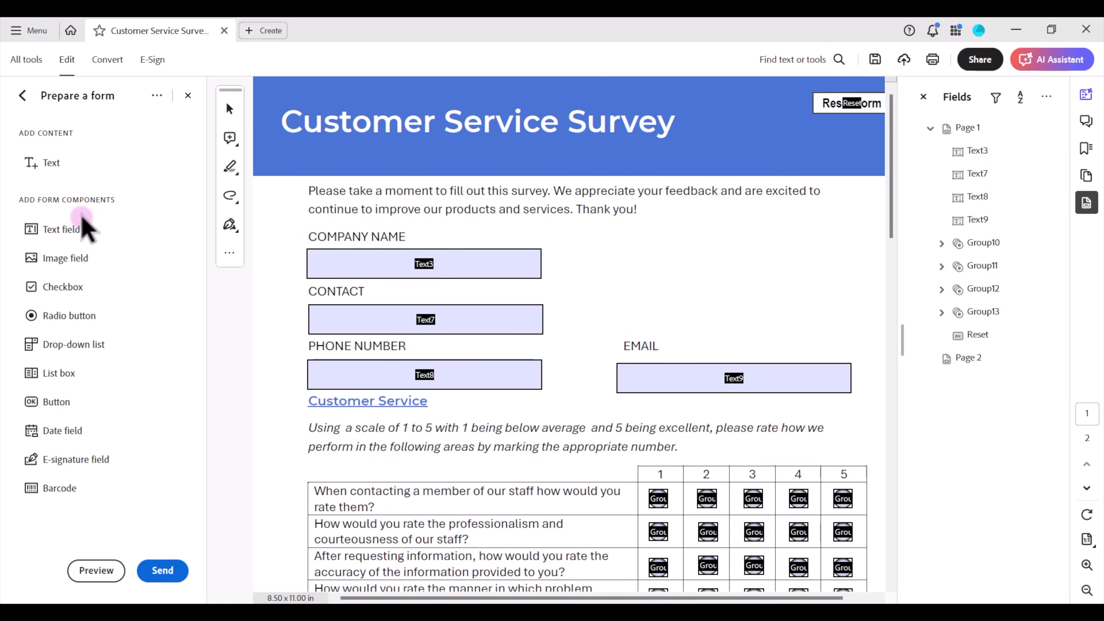
# - Save the form to the Desktop as 'Customer Service Survey TEST'
pyautogui.click(51, 119)
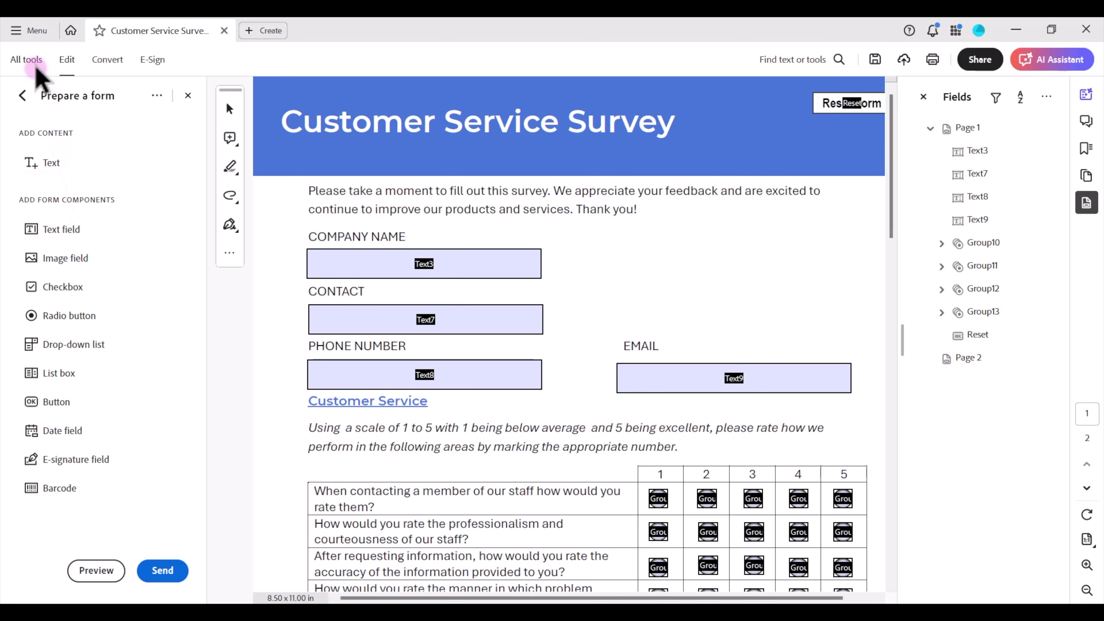
pyautogui.click(33, 32)
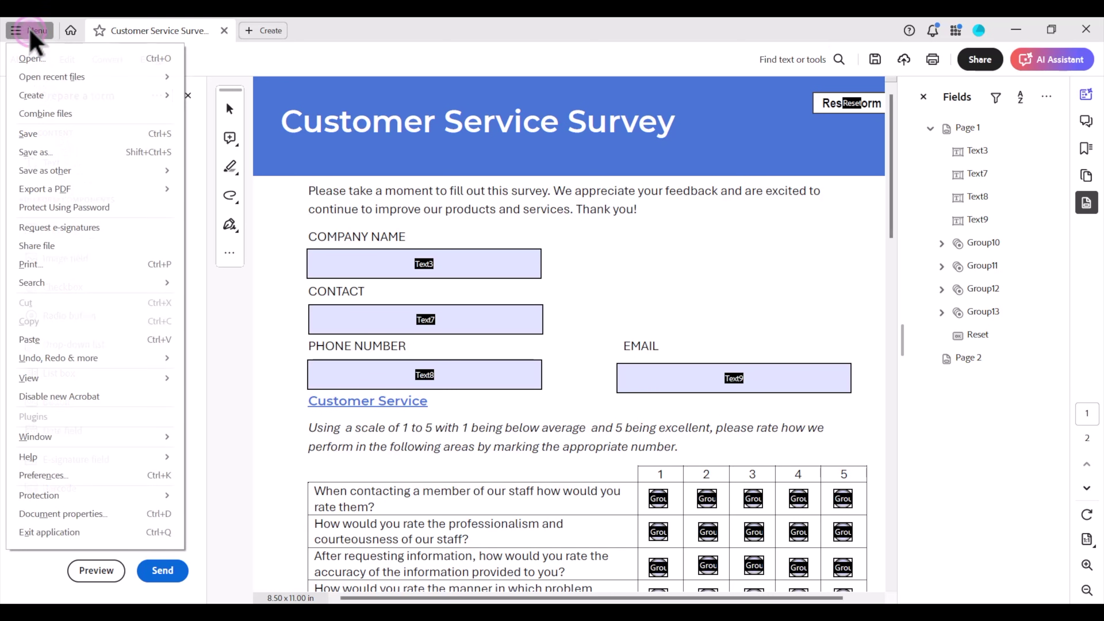
pyautogui.click(65, 153)
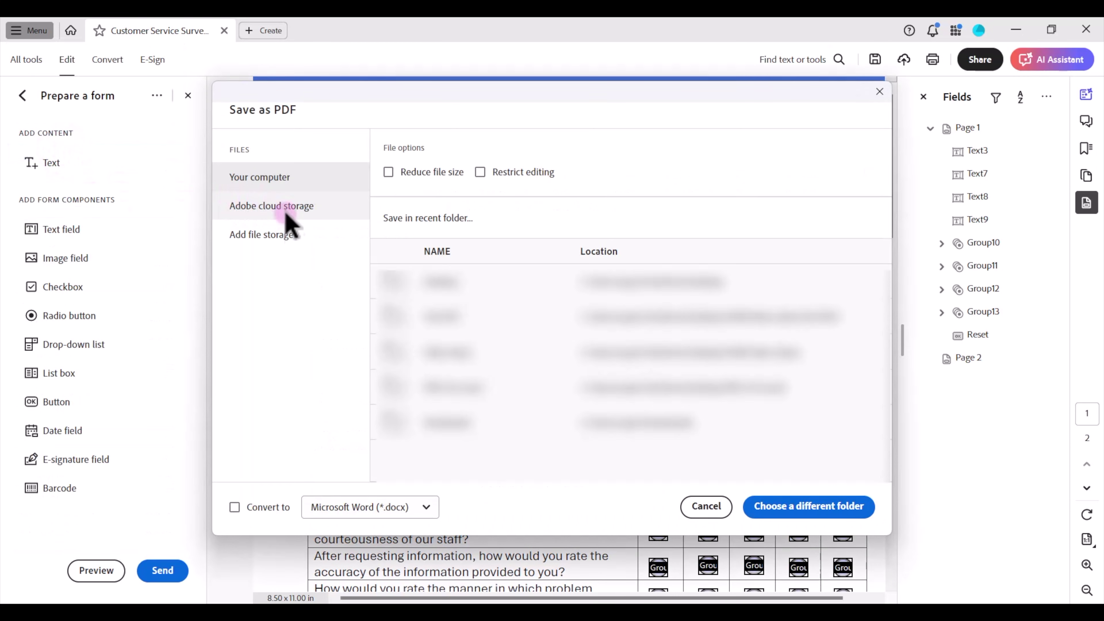
pyautogui.click(459, 287)
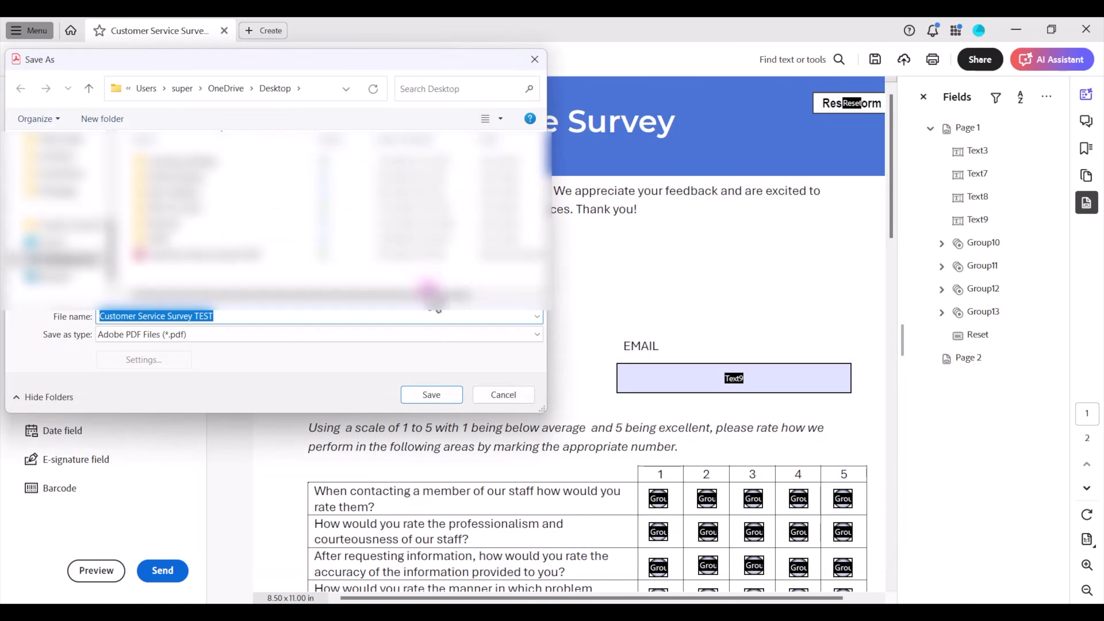
pyautogui.click(275, 321)
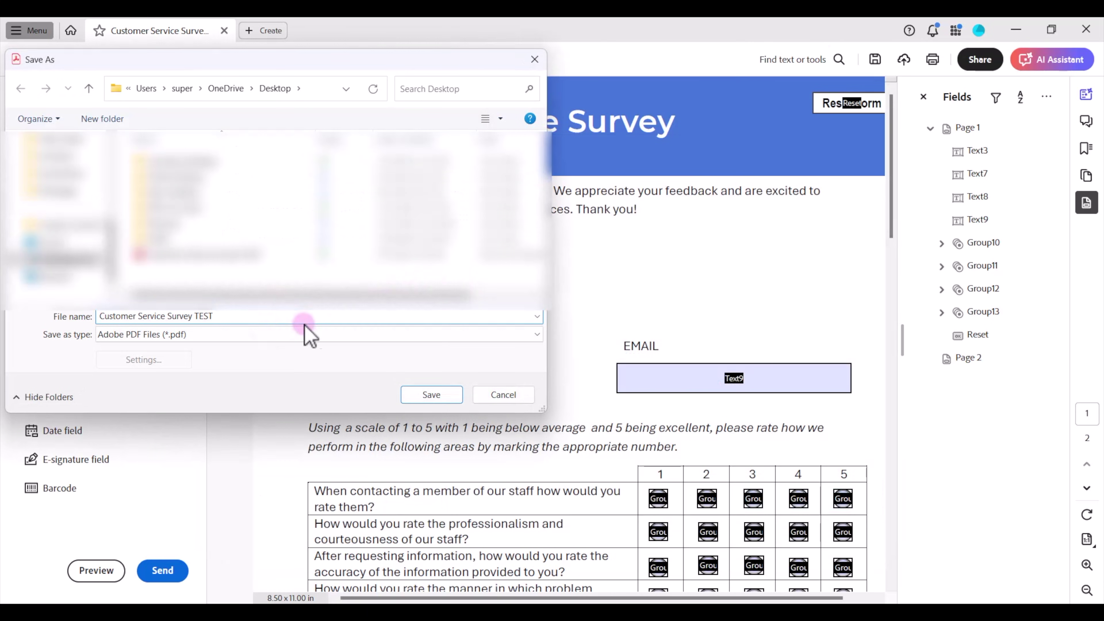
pyautogui.click(436, 396)
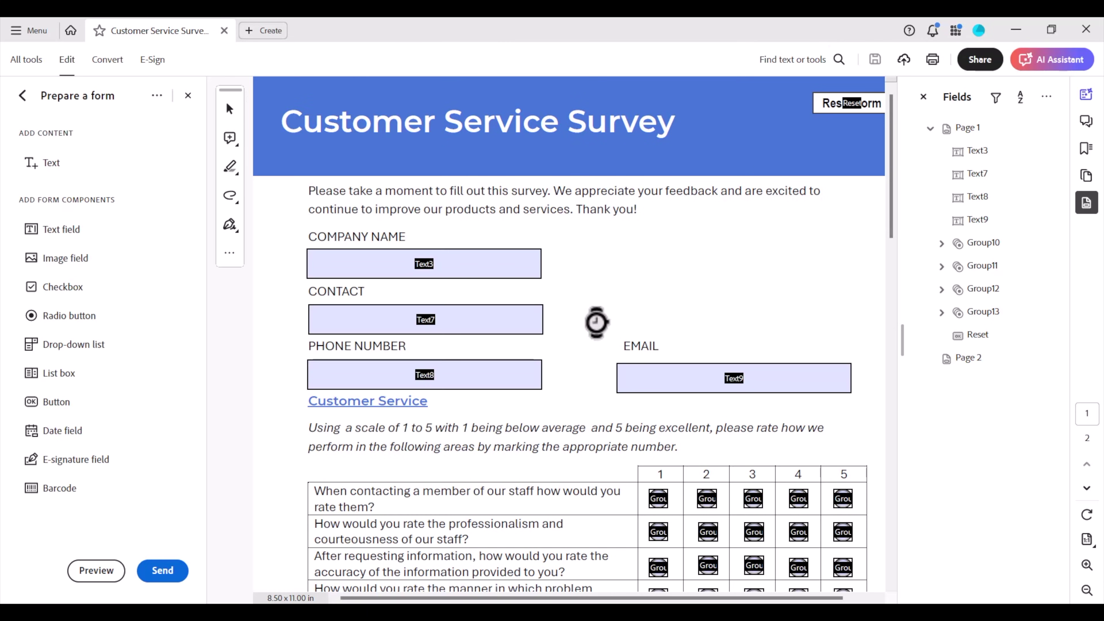